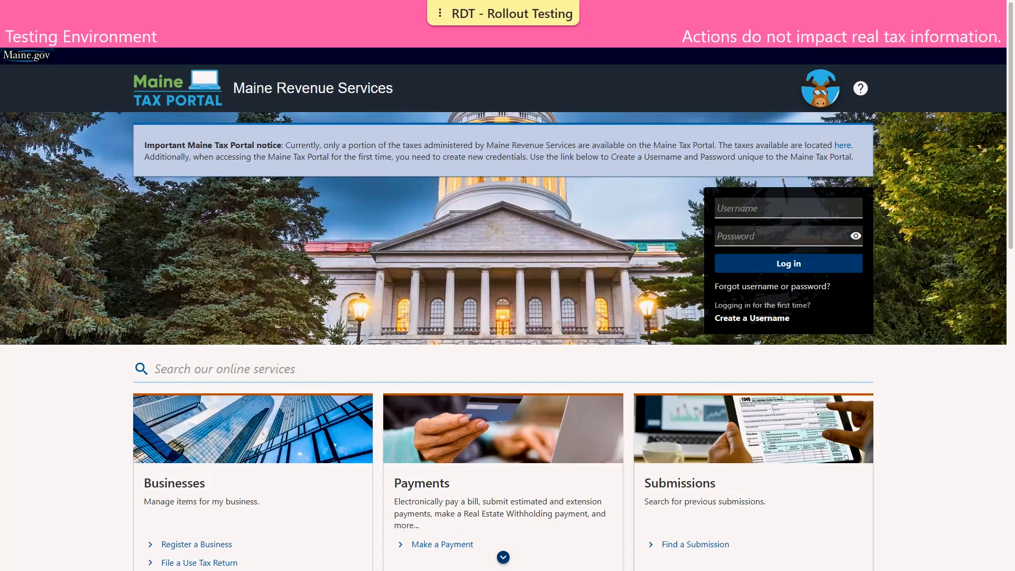
Open the Sales and Service Provider Refund Application and choose Sales and Use Tax as the application type.
{"action": "scroll", "coordinate": [999, 153], "scroll_direction": "down", "scroll_amount": 1}
{"action": "scroll", "coordinate": [1000, 153], "scroll_direction": "down", "scroll_amount": 9}
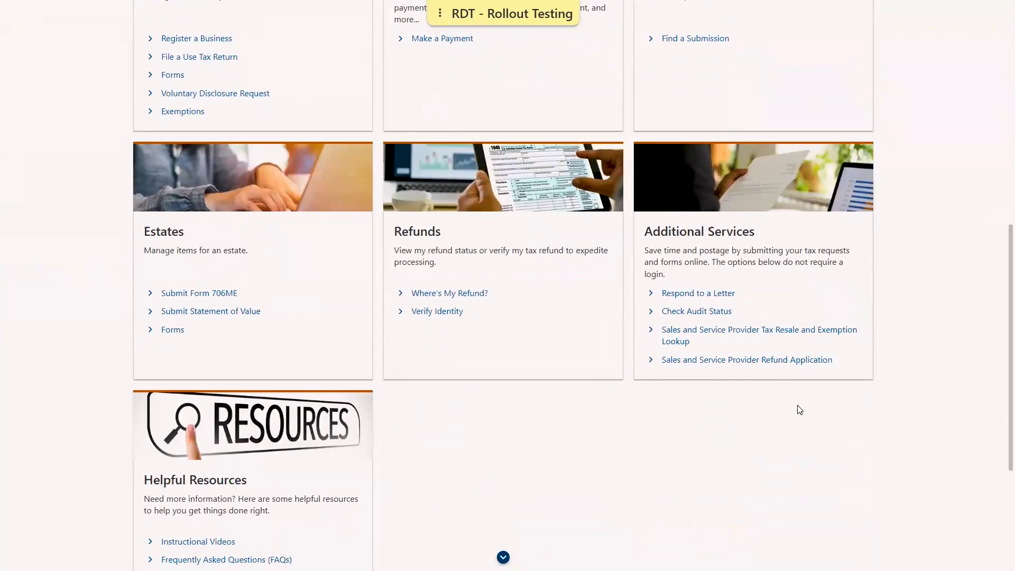
{"action": "left_click", "coordinate": [739, 365]}
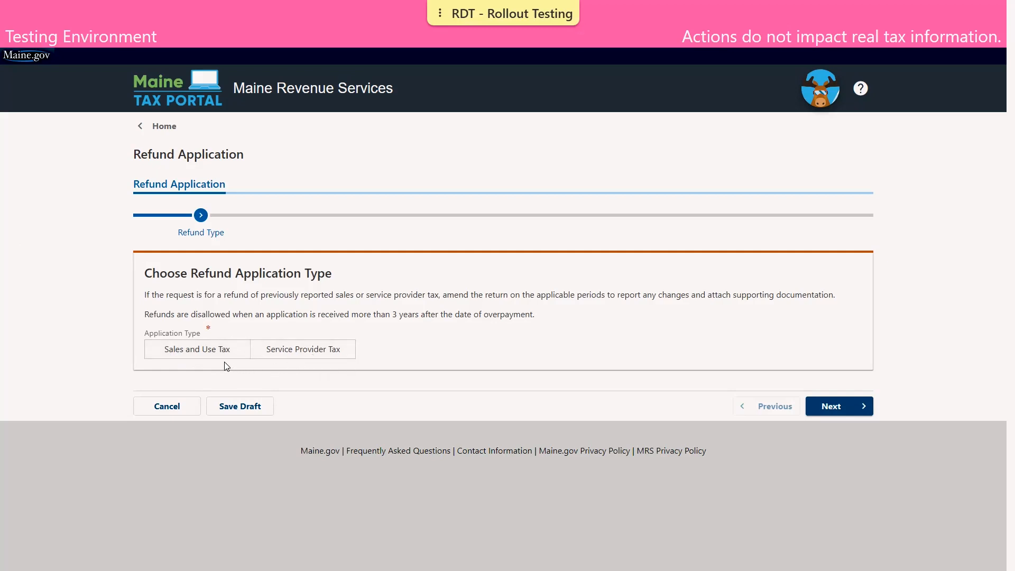
{"action": "left_click", "coordinate": [201, 357]}
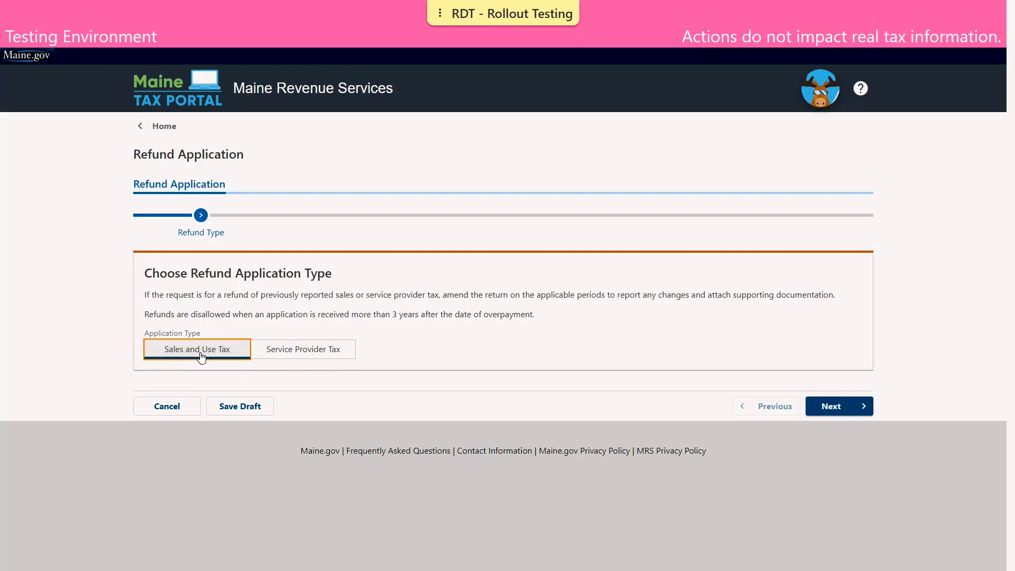
{"action": "left_click", "coordinate": [824, 407]}
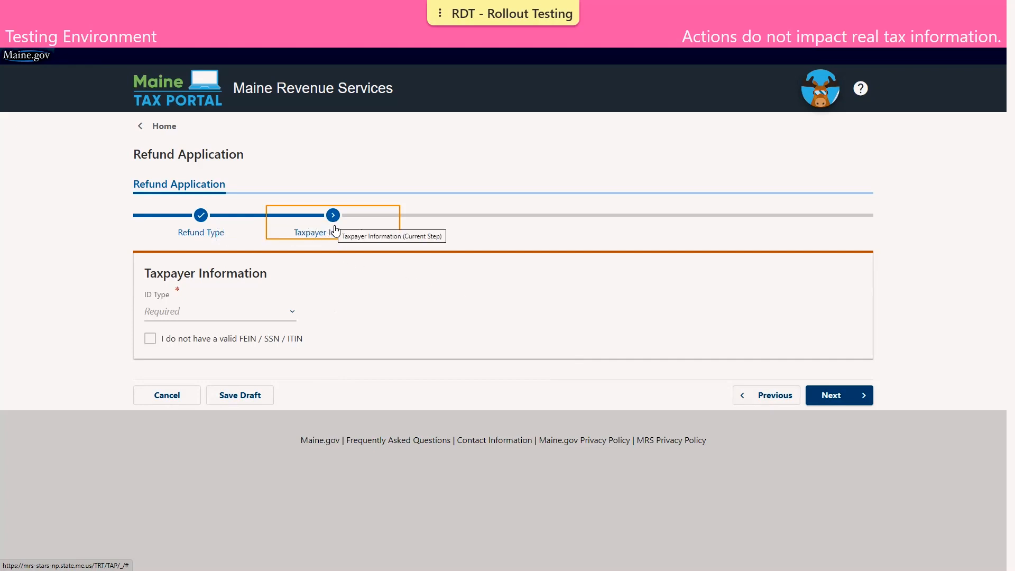
Set the taxpayer's ID type to Social Security Number and enter the taxpayer's SSN.
{"action": "left_click", "coordinate": [244, 312]}
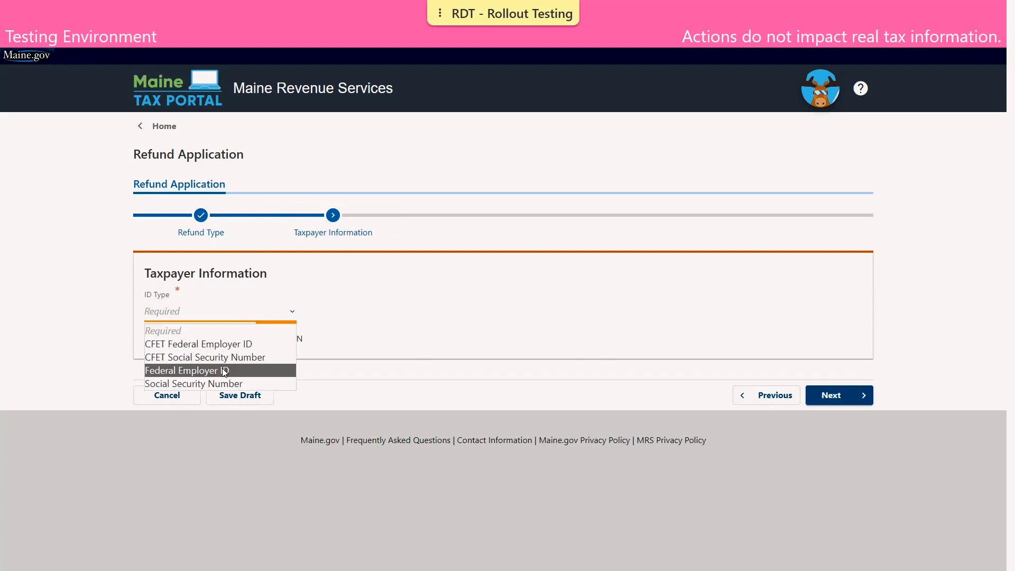
{"action": "key", "text": "Down"}
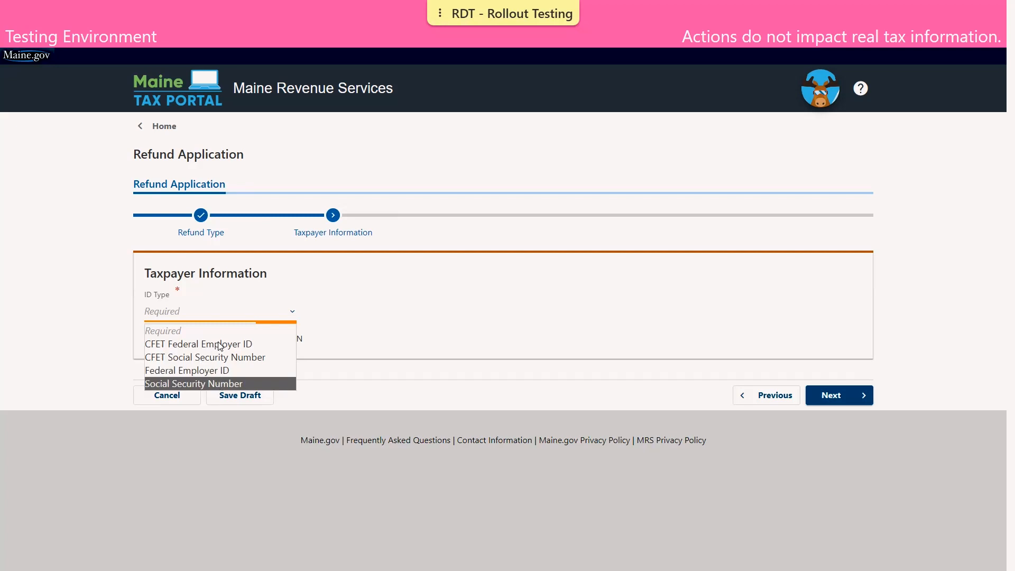
{"action": "key", "text": "Return"}
{"action": "scroll", "coordinate": [217, 340], "scroll_direction": "down", "scroll_amount": 2}
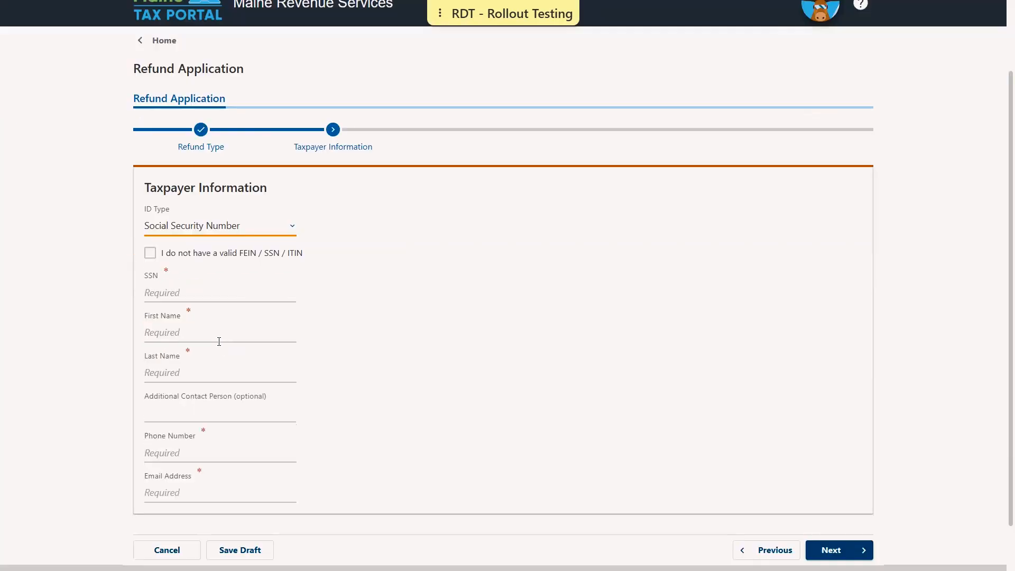
{"action": "left_click", "coordinate": [166, 294]}
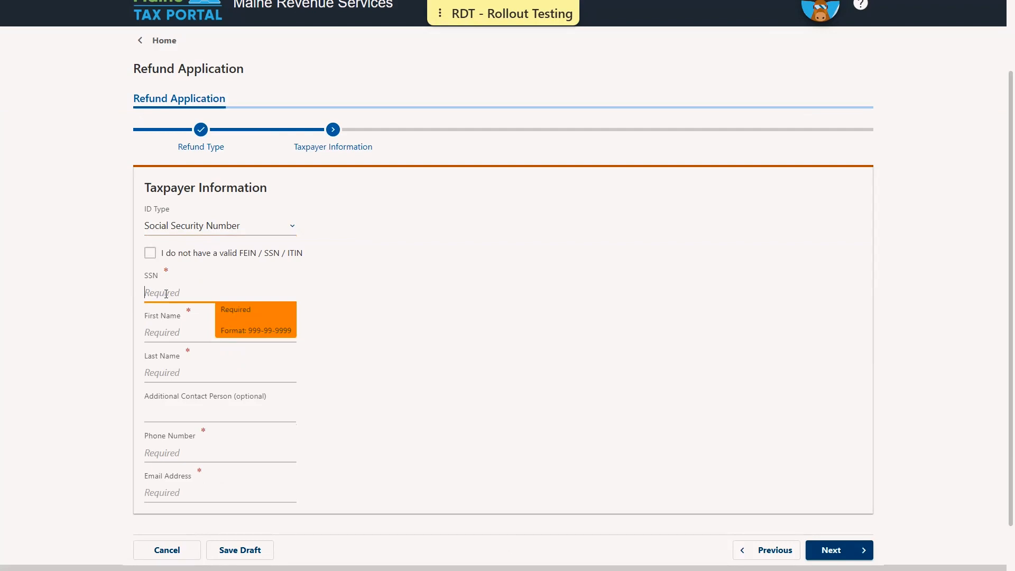
{"action": "type", "text": "123-45-6789"}
Enter the taxpayer's first name and last name in the taxpayer information.
{"action": "left_click", "coordinate": [170, 332]}
{"action": "type", "text": "JOHN"}
{"action": "key", "text": "Tab"}
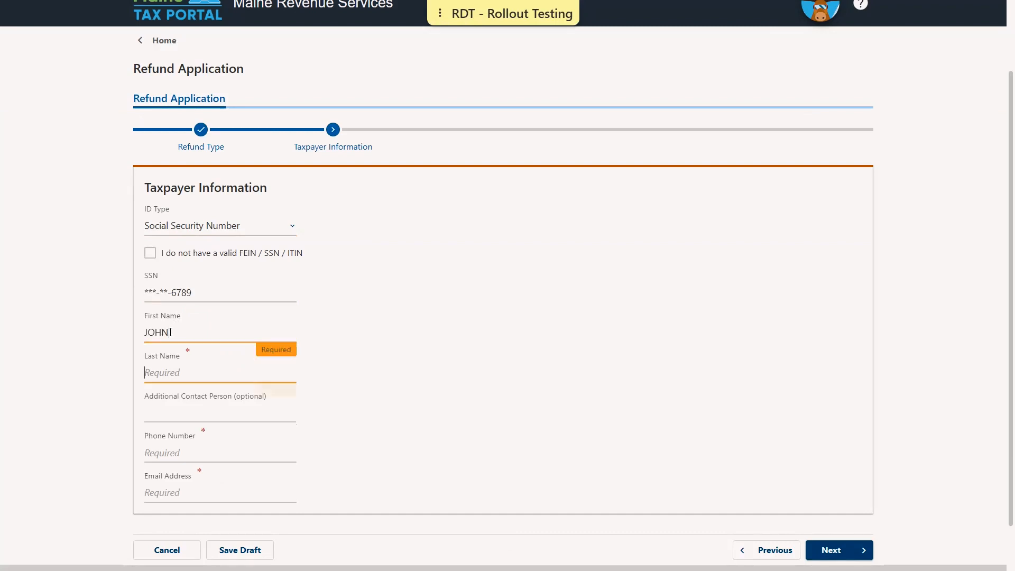
{"action": "type", "text": "TAXPAYER"}
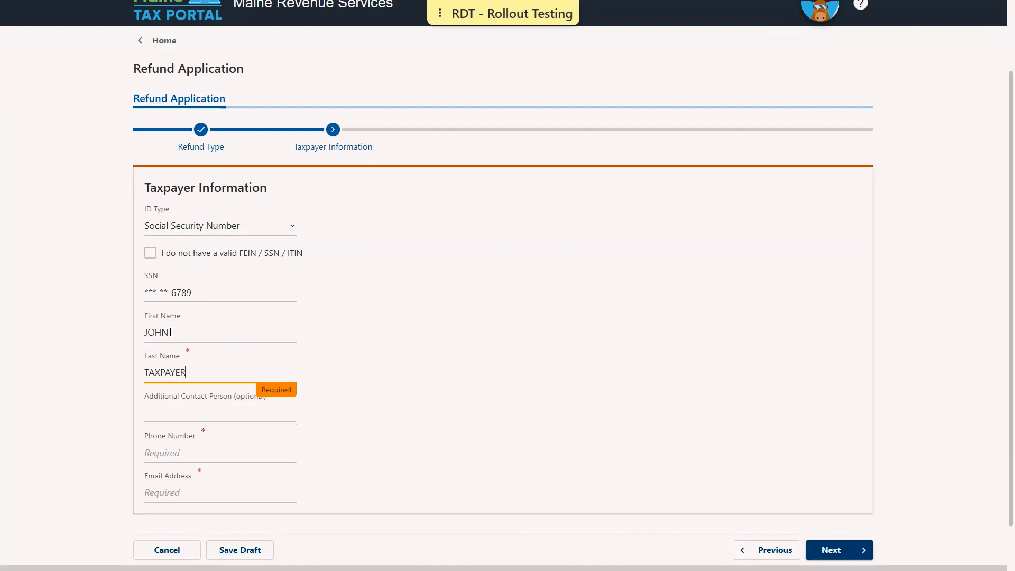
Fill in the taxpayer's phone number, leaving the additional contact person blank.
{"action": "key", "text": "Tab"}
{"action": "key", "text": "Tab"}
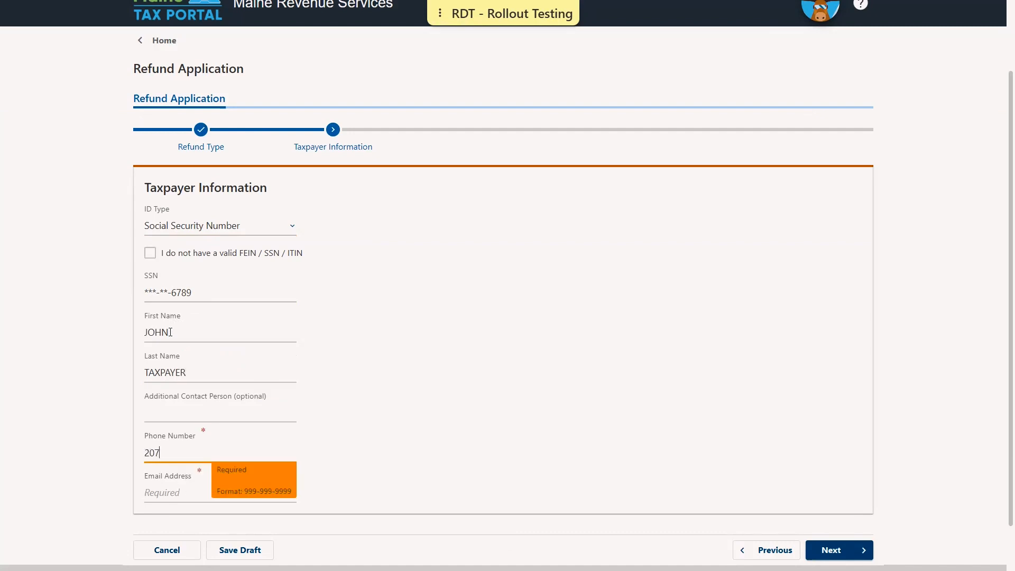
Fill in the taxpayer's e-mail address and continue to the mailing address page.
{"action": "left_click", "coordinate": [170, 478]}
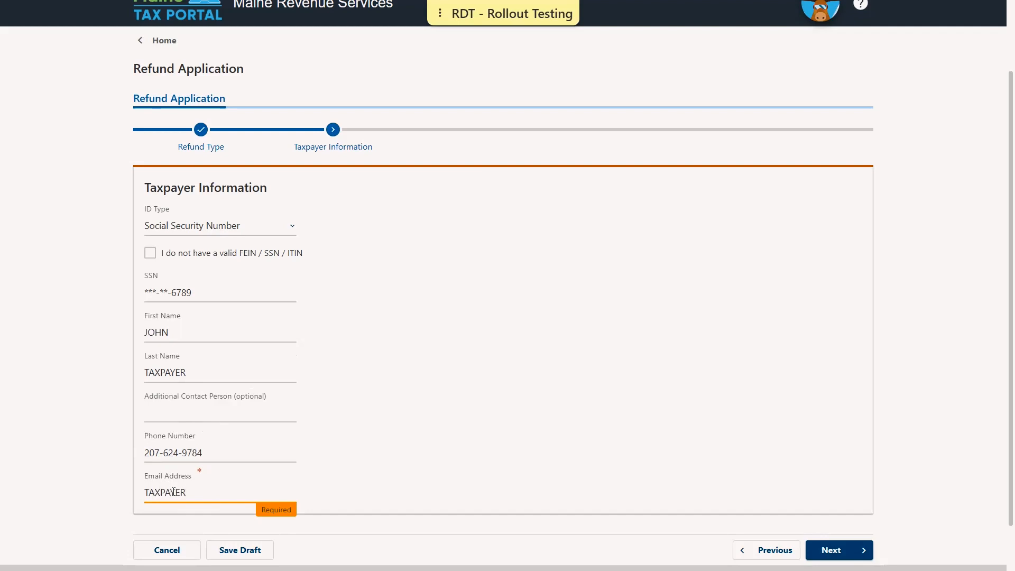
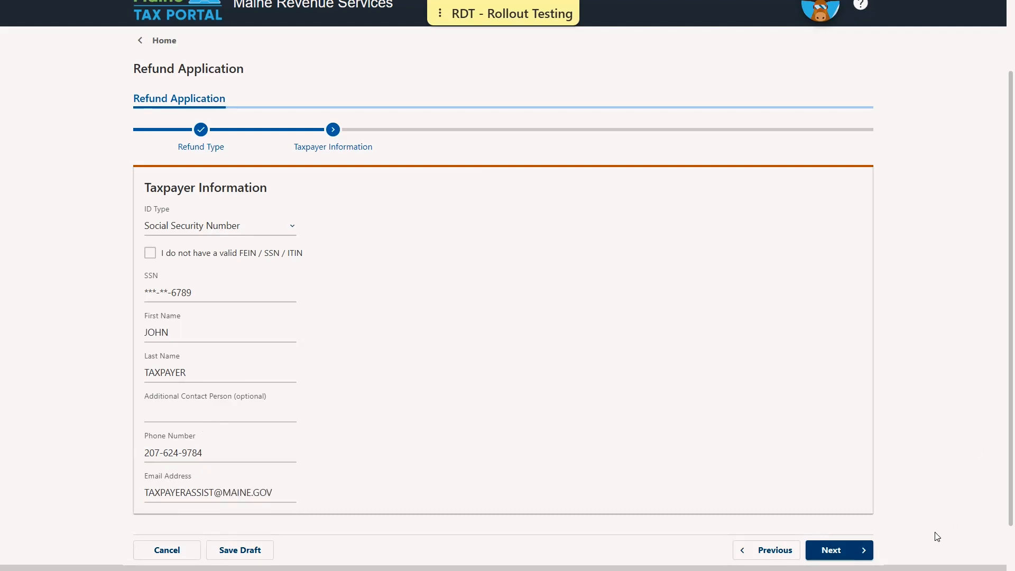
{"action": "left_click", "coordinate": [839, 549]}
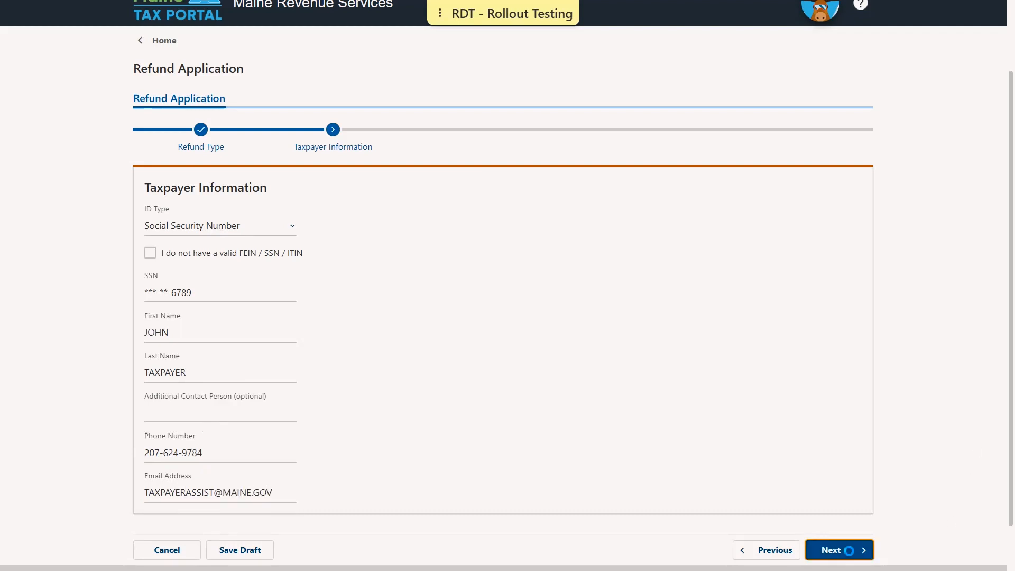
Enter the taxpayer's street address in the mailing address, keeping USA as the country.
{"action": "scroll", "coordinate": [454, 393], "scroll_direction": "down", "scroll_amount": 2}
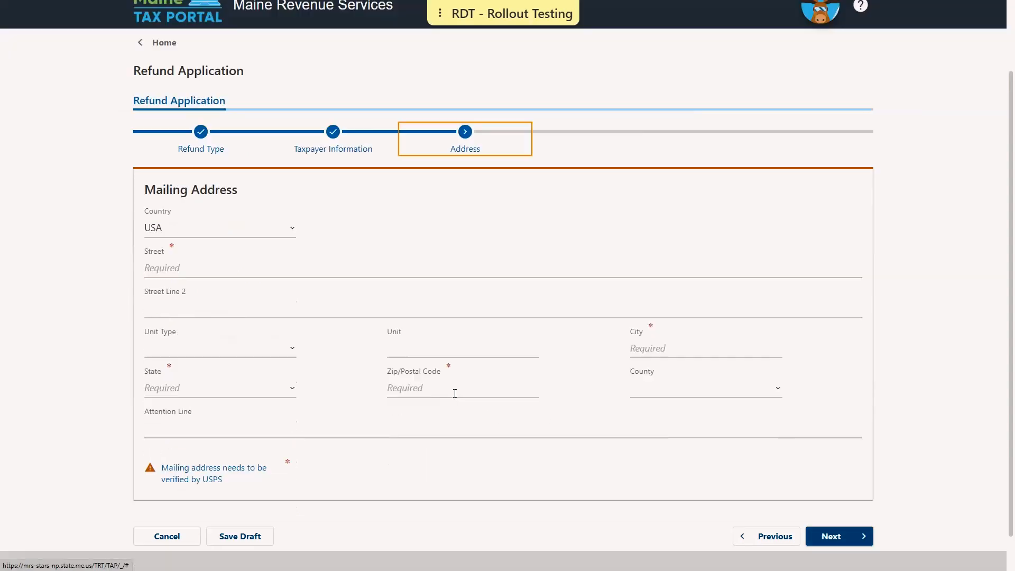
{"action": "left_click", "coordinate": [195, 269]}
{"action": "type", "text": "51 CO"}
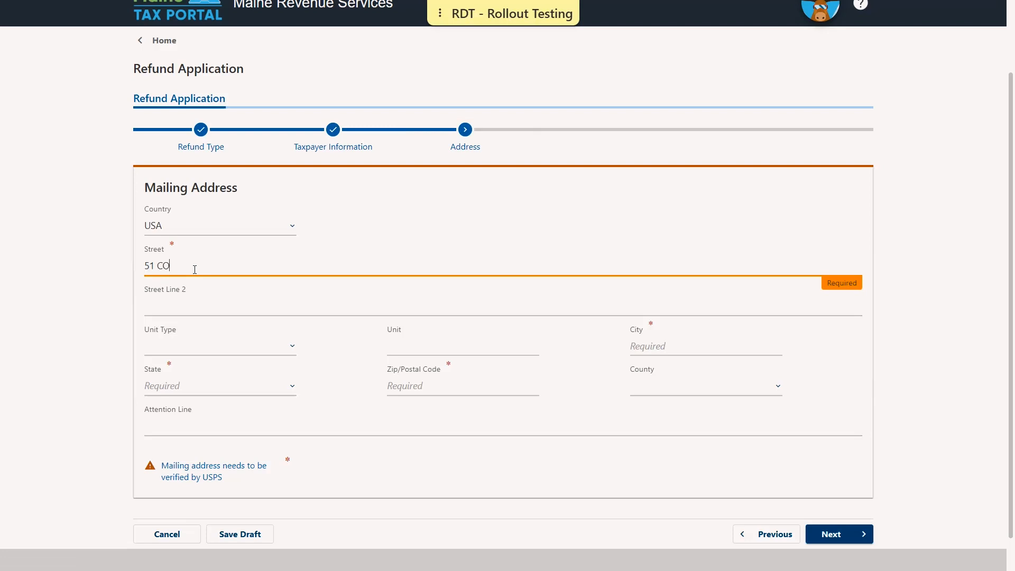
{"action": "type", "text": "MMERCE DR"}
Complete the mailing address with the city, state and ZIP code, and verify it with USPS before continuing.
{"action": "key", "text": "Tab"}
{"action": "key", "text": "Tab"}
{"action": "key", "text": "Tab"}
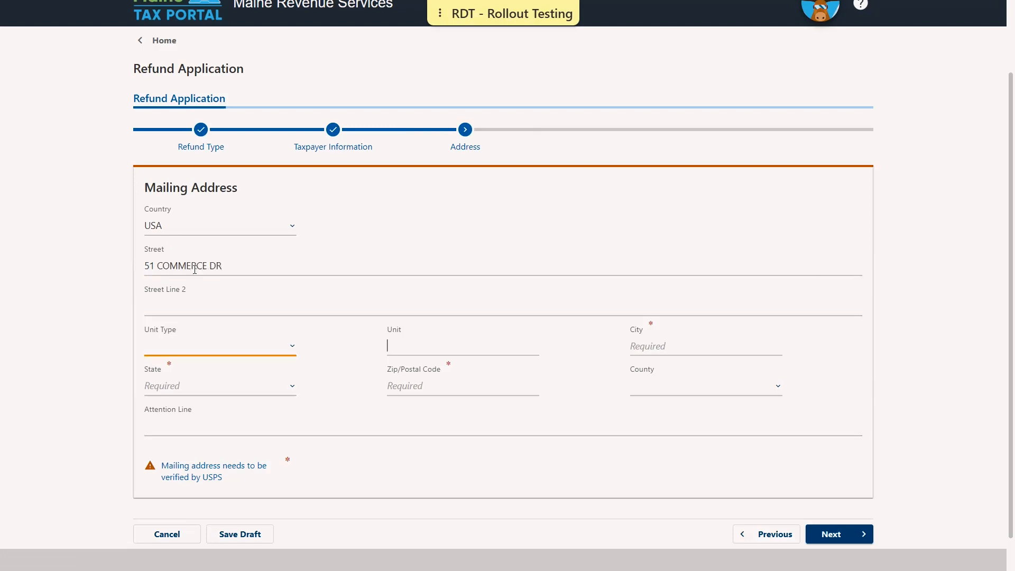
{"action": "type", "text": "AUGUST"}
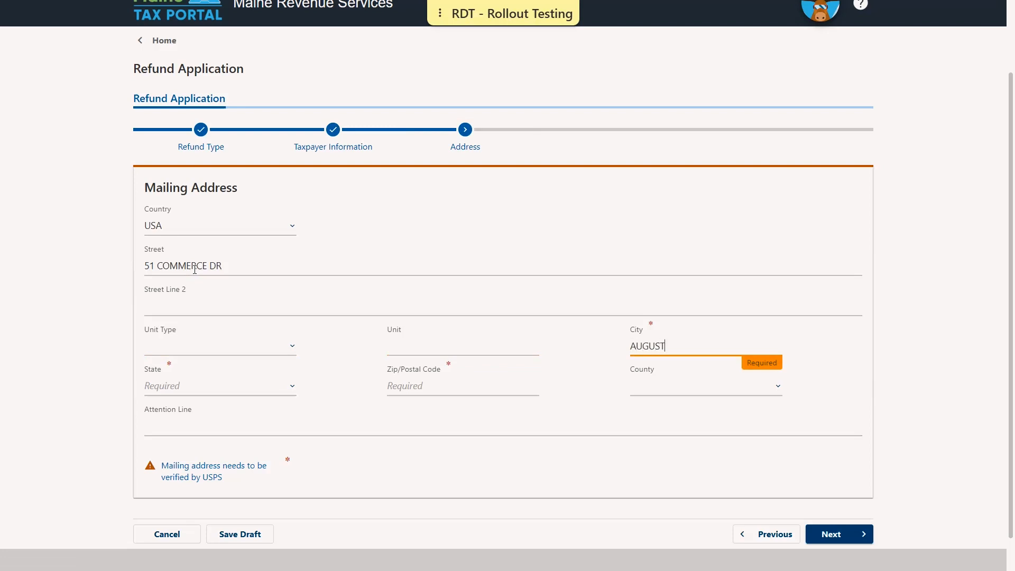
{"action": "type", "text": "A"}
{"action": "key", "text": "Tab"}
{"action": "key", "text": "m"}
{"action": "key", "text": "Tab"}
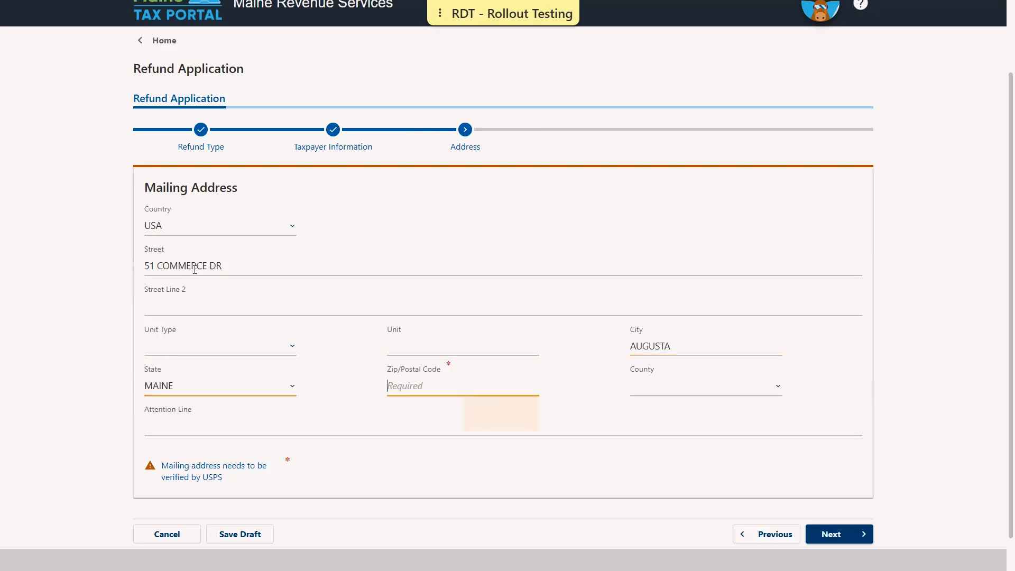
{"action": "type", "text": "04330"}
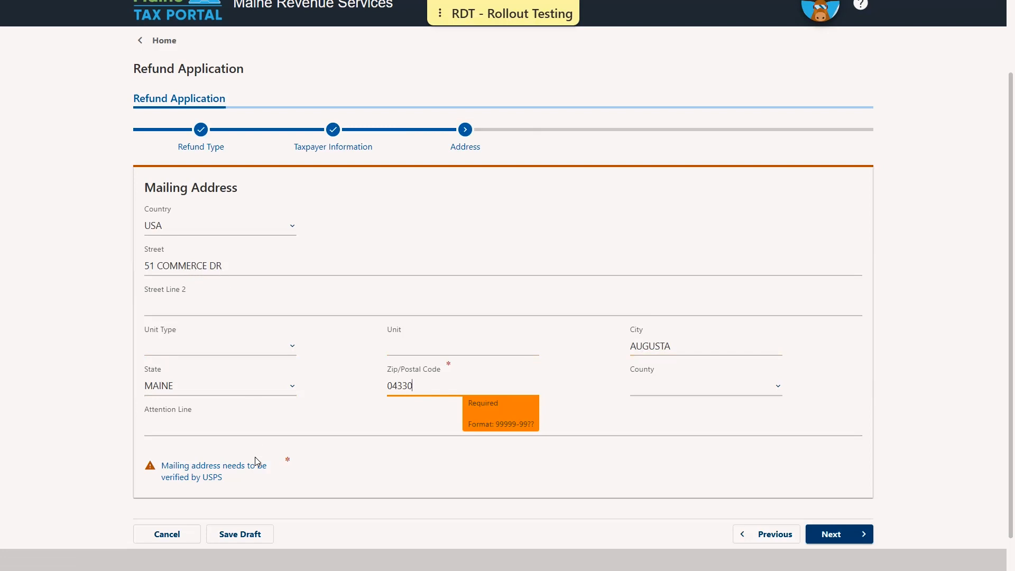
{"action": "left_click", "coordinate": [217, 471]}
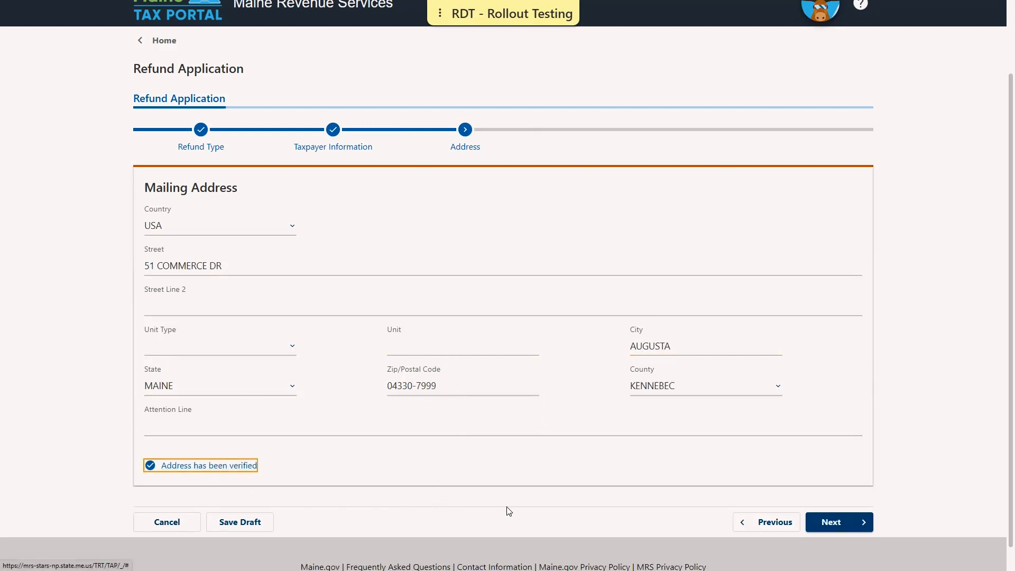
{"action": "left_click", "coordinate": [857, 523]}
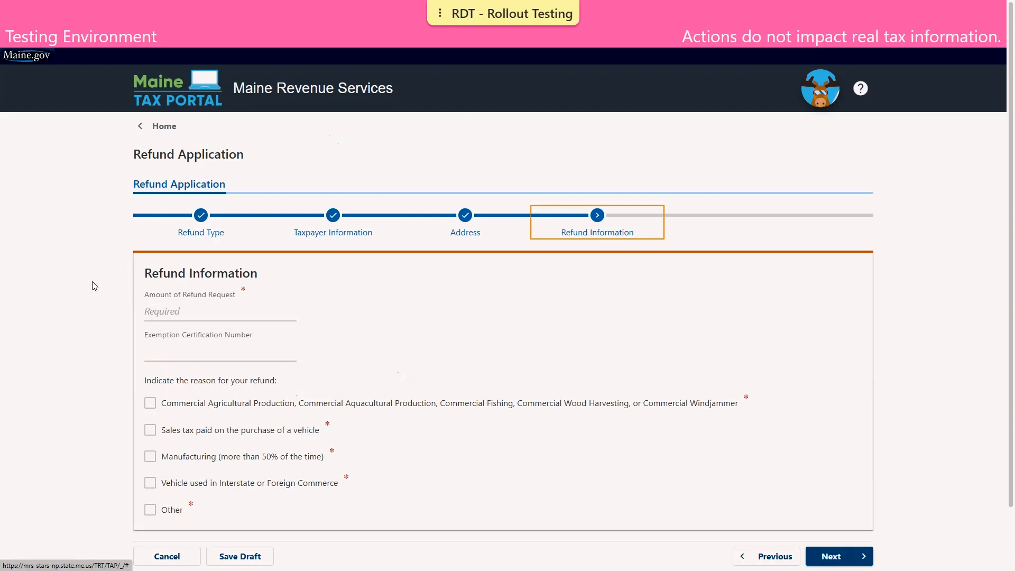
Set the amount of the refund request to 1000.
{"action": "left_click", "coordinate": [173, 312]}
{"action": "type", "text": "1000"}
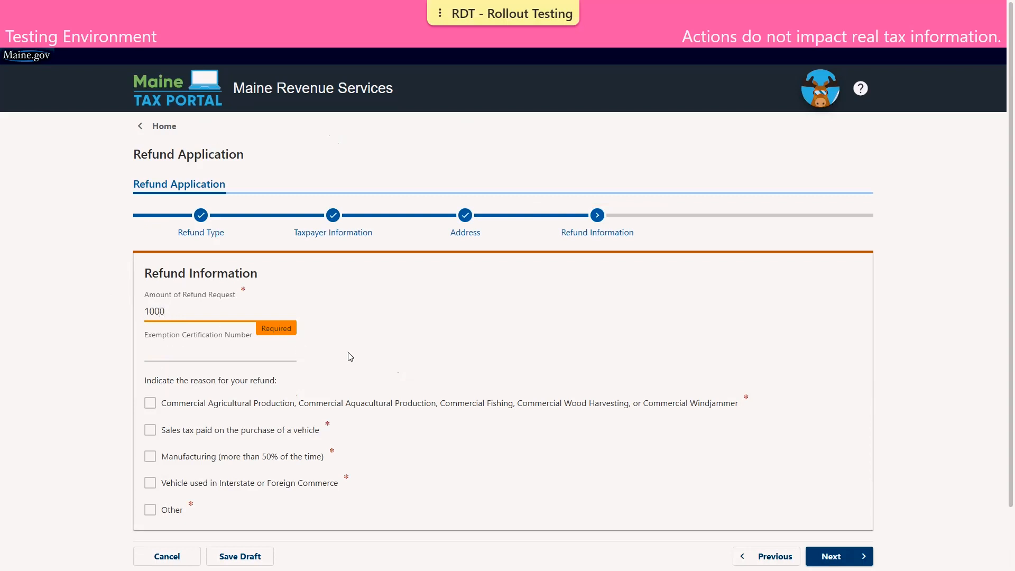
{"action": "left_click", "coordinate": [385, 356]}
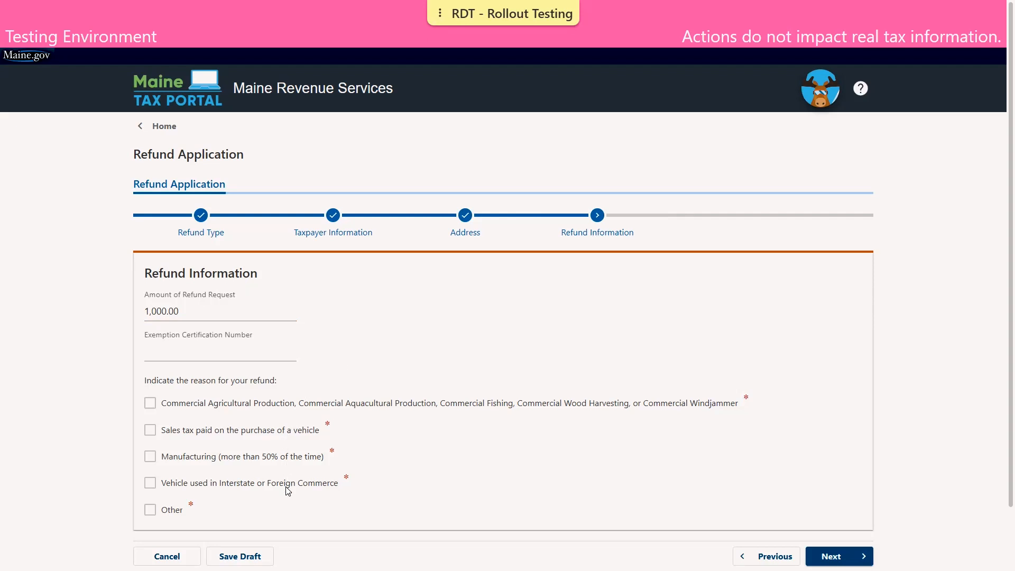
Select sales tax paid on the purchase of a vehicle as the refund reason, with purchase date 12/01/2022, and continue.
{"action": "left_click", "coordinate": [151, 434]}
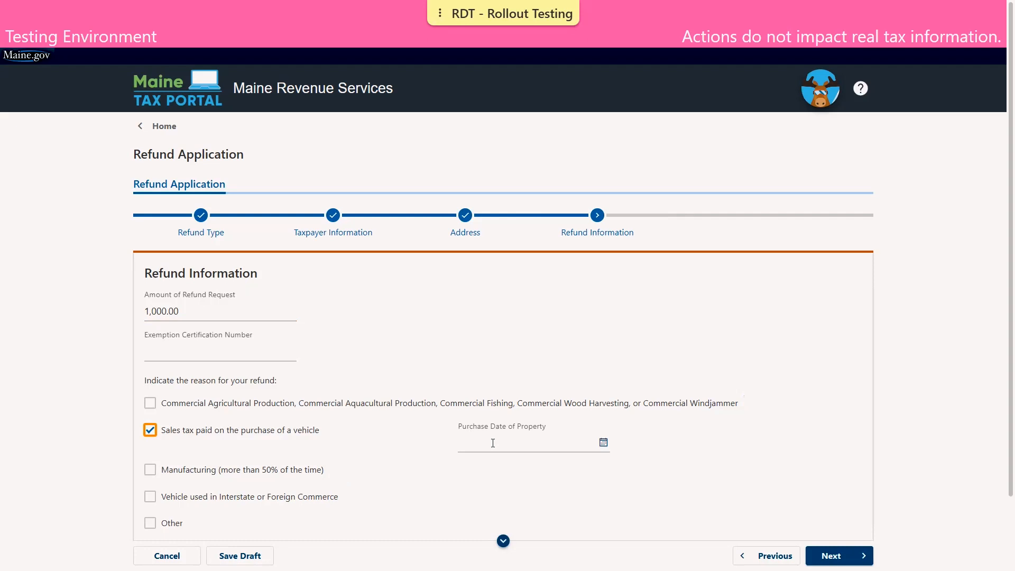
{"action": "left_click", "coordinate": [493, 443]}
{"action": "type", "text": "12/01"}
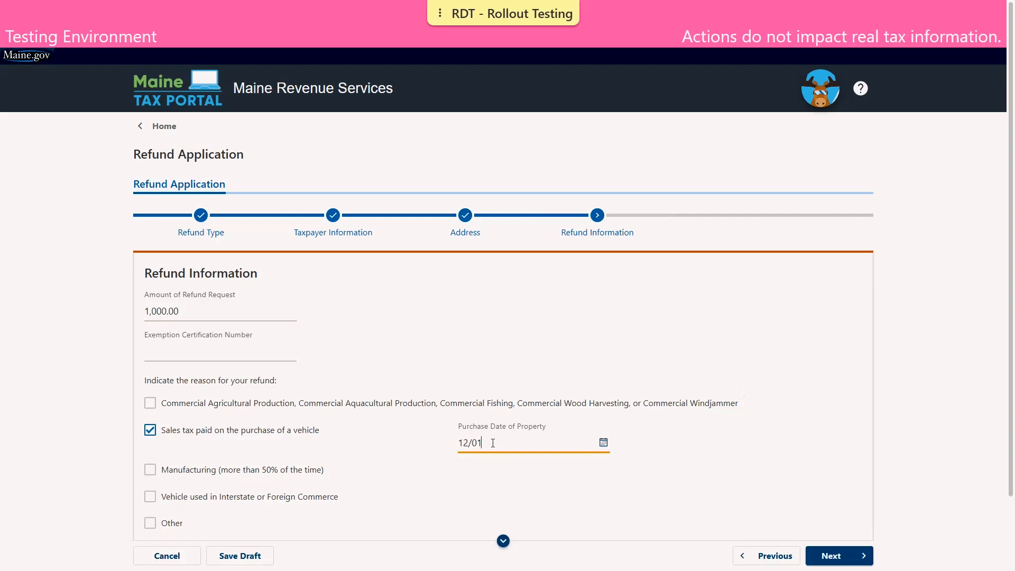
{"action": "type", "text": "/2022"}
{"action": "scroll", "coordinate": [324, 365], "scroll_direction": "down", "scroll_amount": 2}
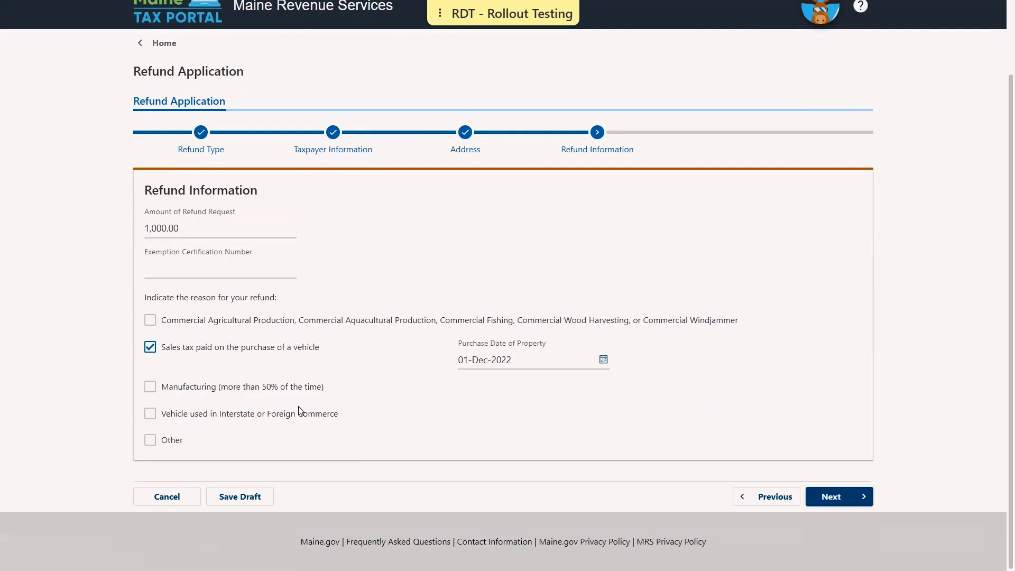
{"action": "left_click", "coordinate": [861, 494]}
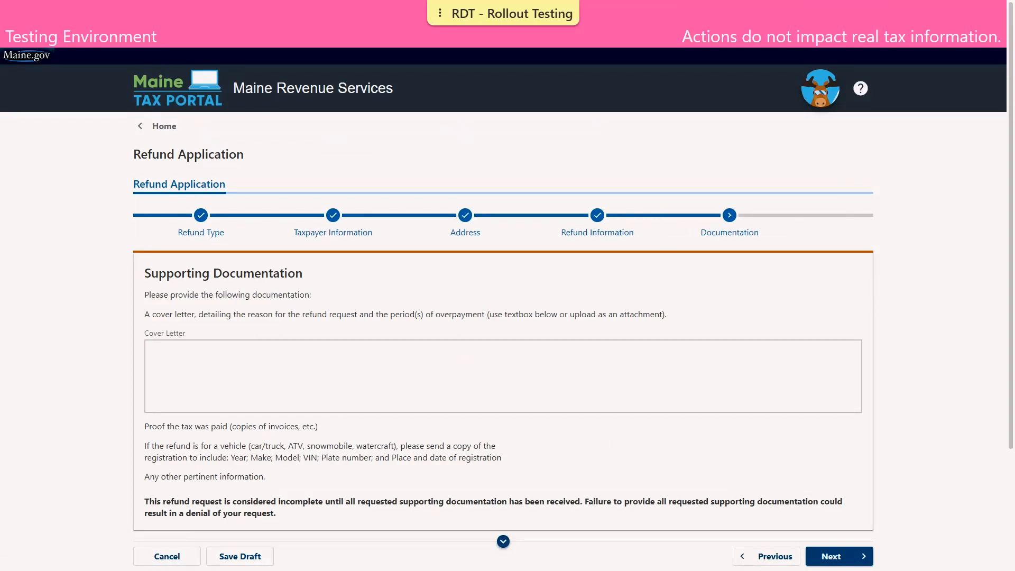
{"action": "scroll", "coordinate": [453, 297], "scroll_direction": "down", "scroll_amount": 3}
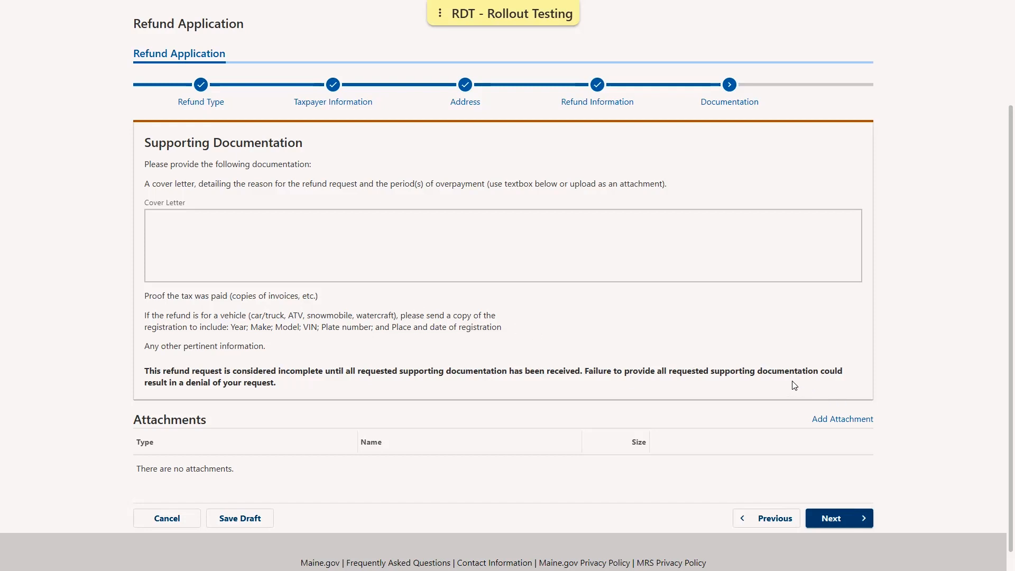
{"action": "left_click", "coordinate": [174, 231]}
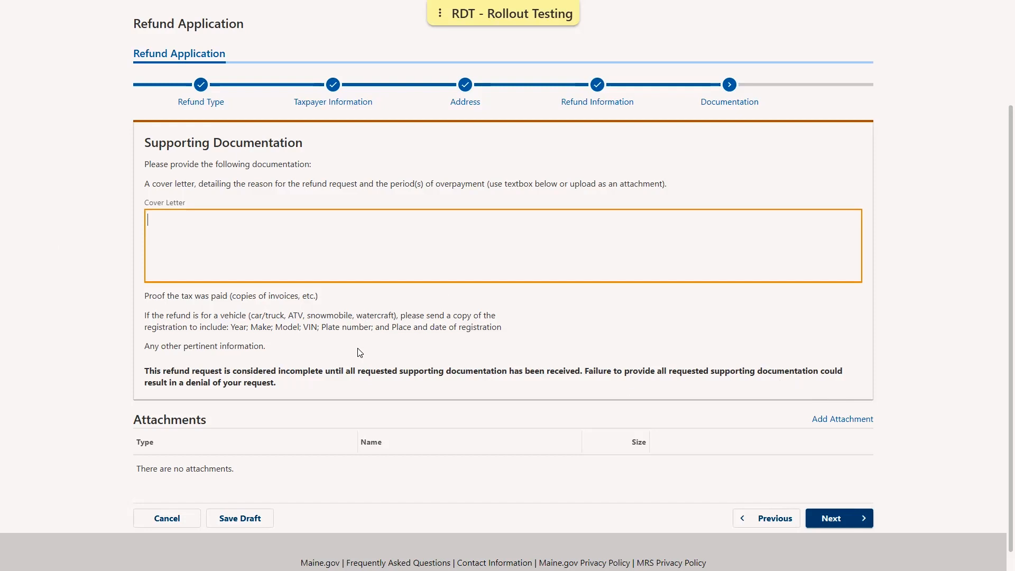
{"action": "left_click", "coordinate": [286, 347]}
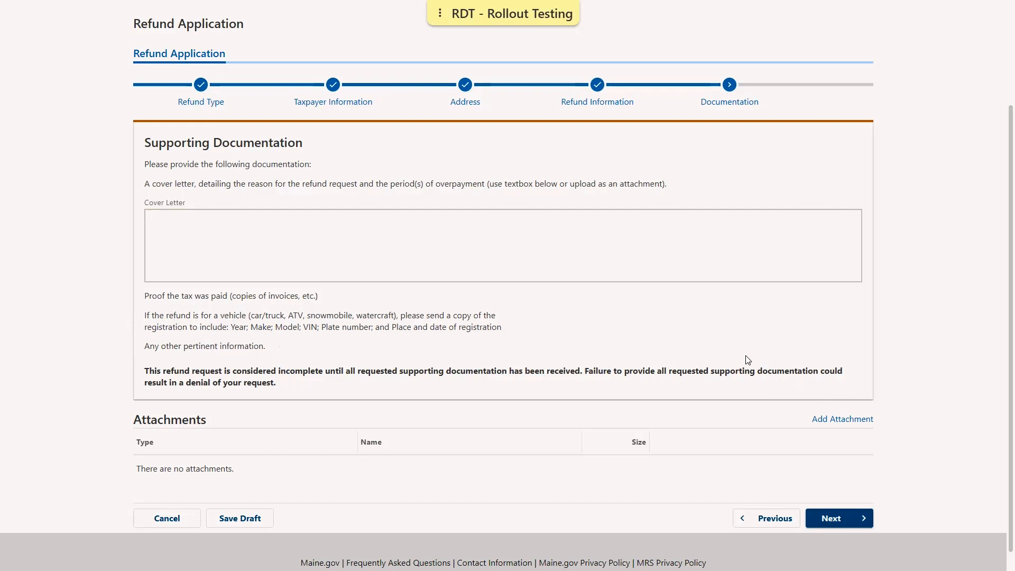
Attach Demo Cover Letter.pdf to the supporting documentation with the type Cover Letter.
{"action": "left_click", "coordinate": [867, 421]}
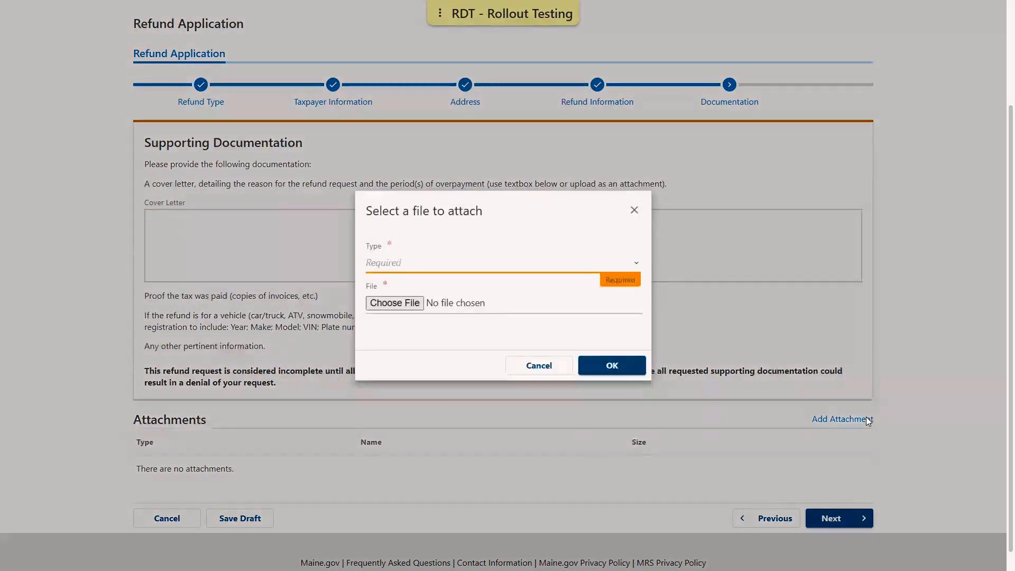
{"action": "left_click", "coordinate": [496, 267]}
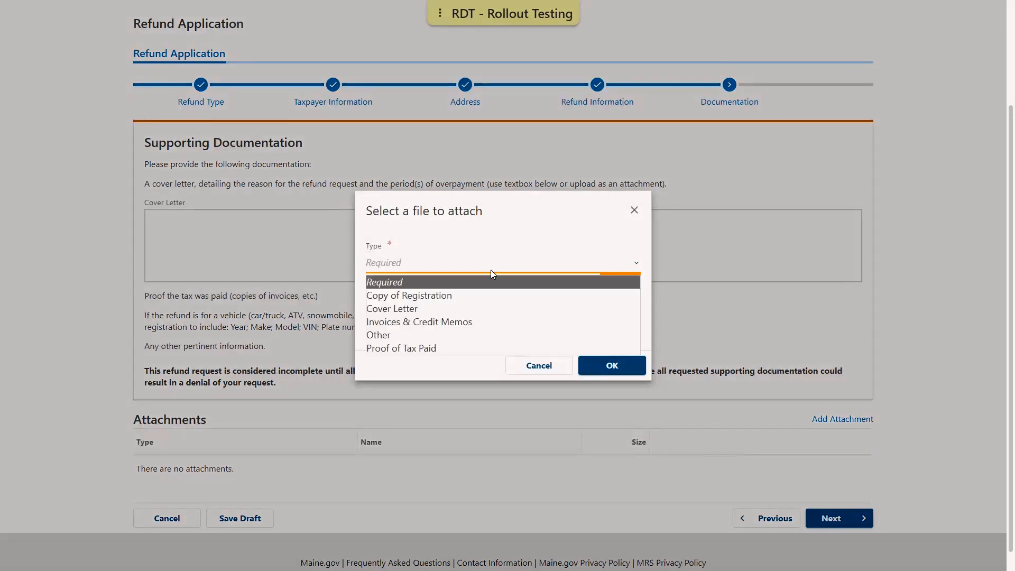
{"action": "left_click", "coordinate": [435, 307]}
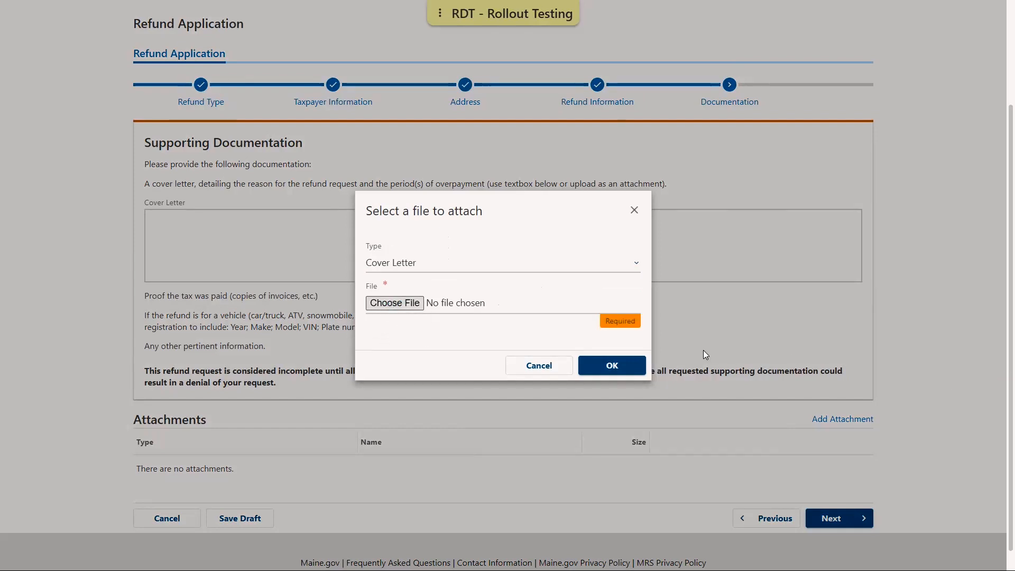
{"action": "left_click", "coordinate": [591, 345]}
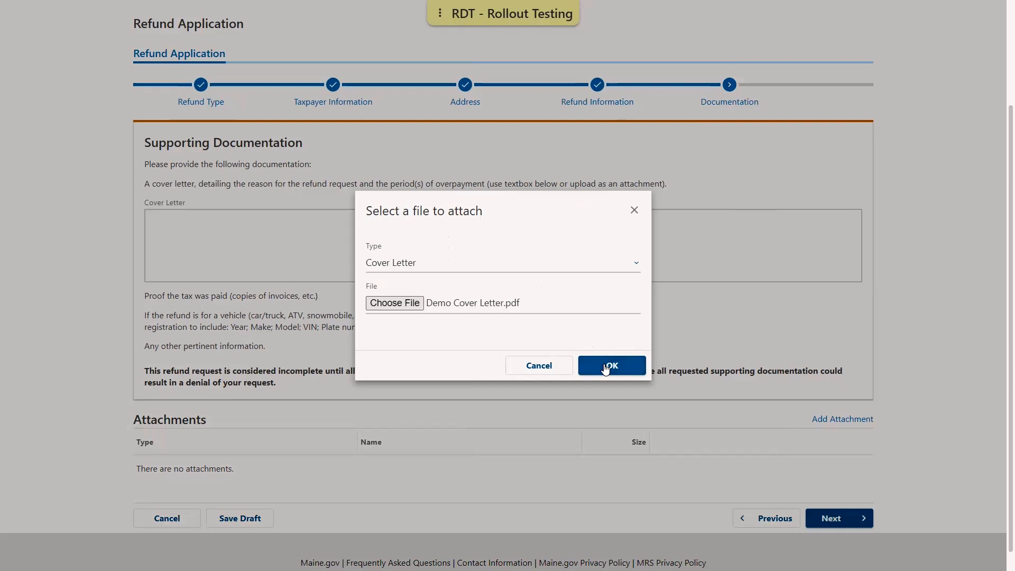
{"action": "left_click", "coordinate": [605, 367]}
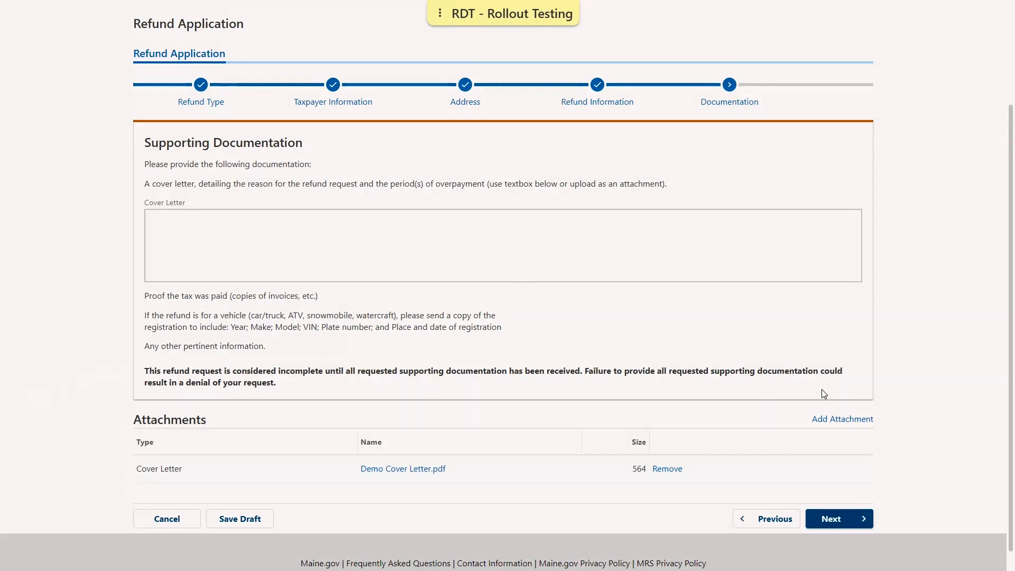
Attach Demo Proof of tax (1).pdf with the type Proof of Tax Paid, and continue to the direct deposit information.
{"action": "left_click", "coordinate": [850, 420]}
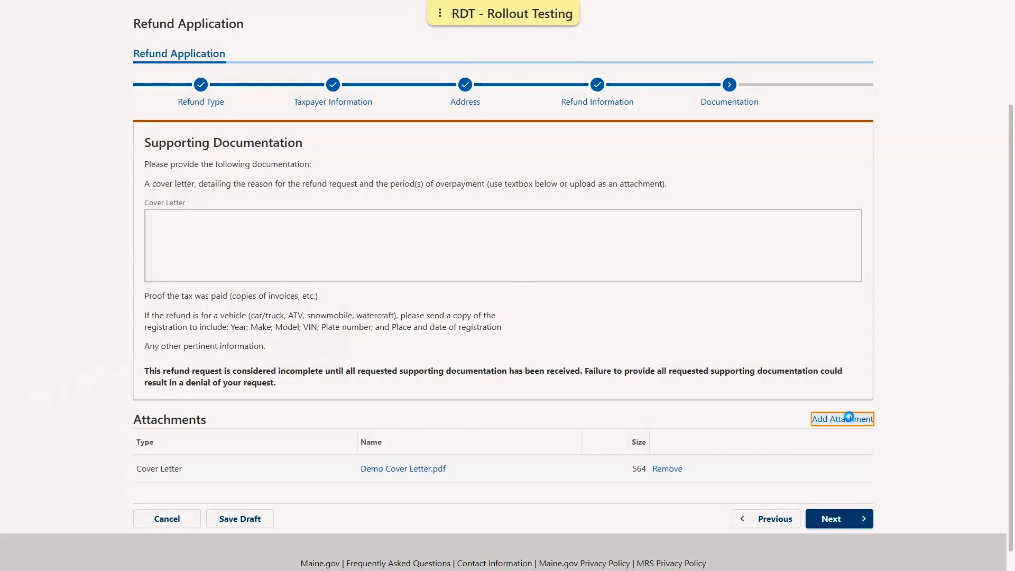
{"action": "left_click", "coordinate": [634, 264]}
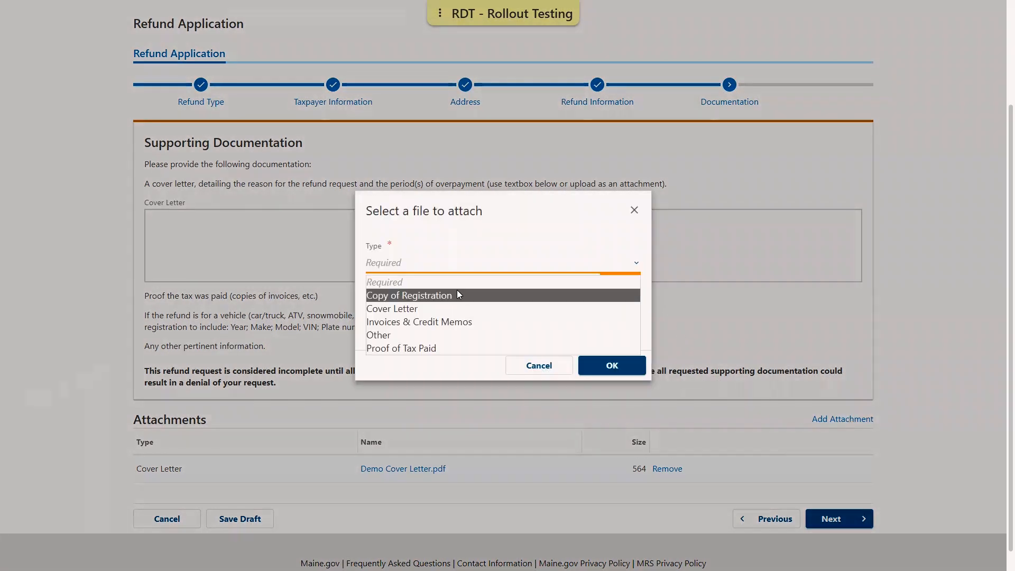
{"action": "left_click", "coordinate": [406, 347]}
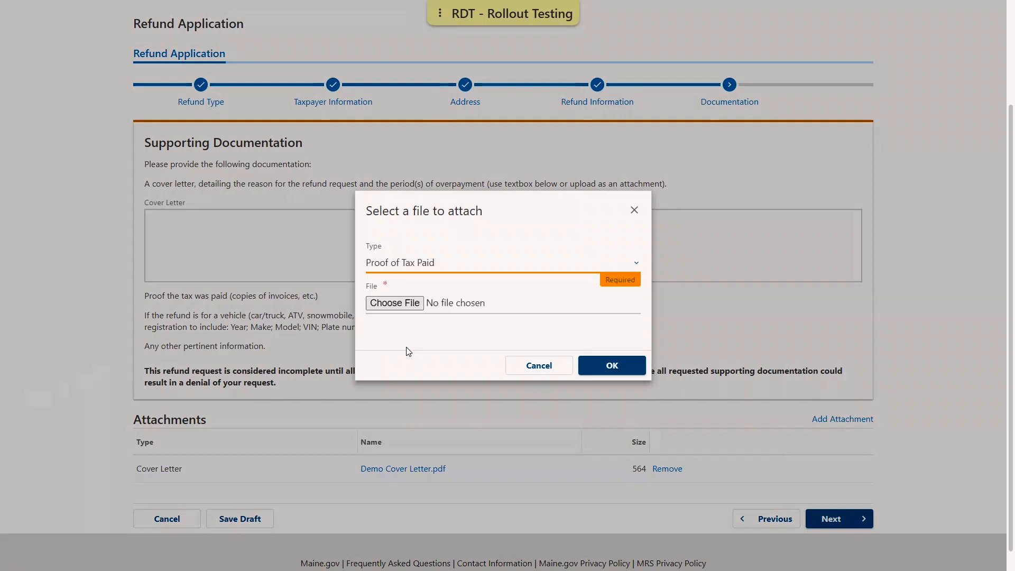
{"action": "left_click", "coordinate": [397, 305]}
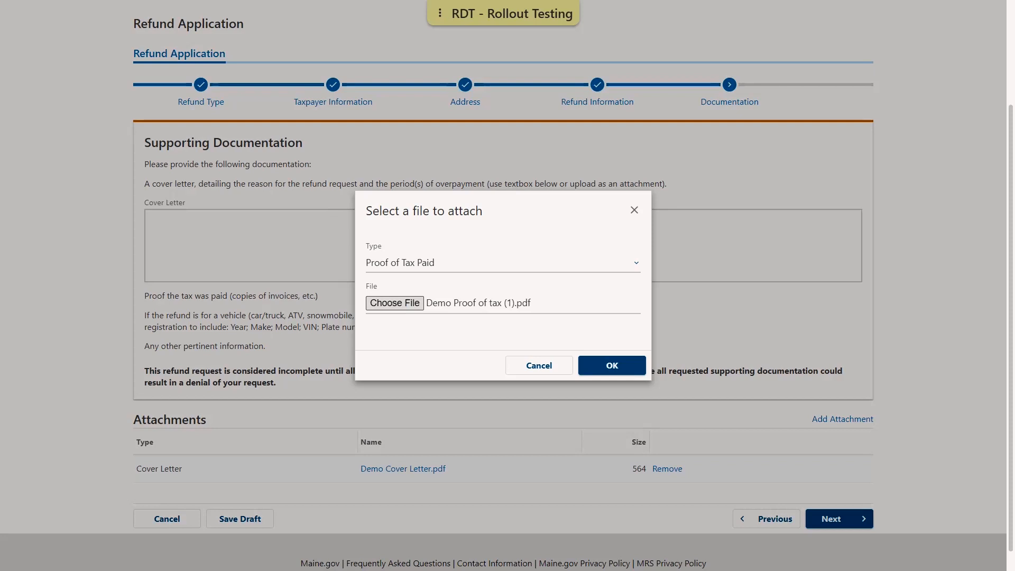
{"action": "left_click", "coordinate": [604, 363]}
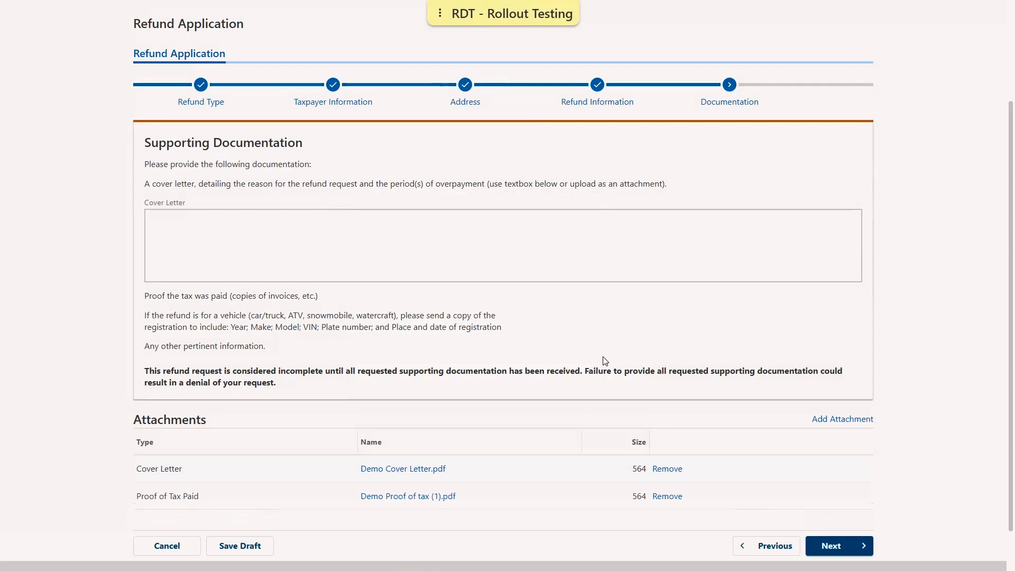
{"action": "left_click", "coordinate": [838, 545]}
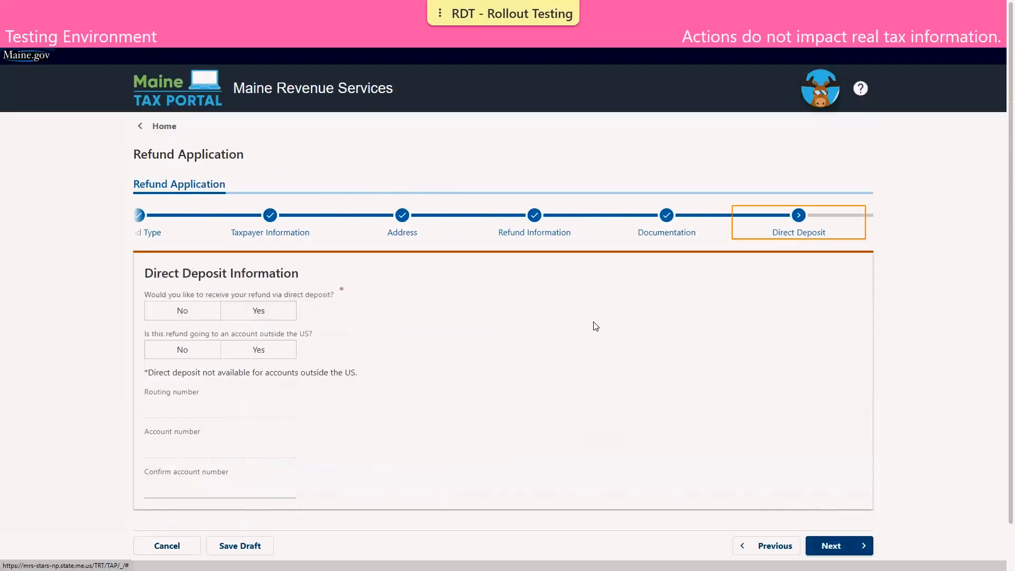
Answer No to receiving the refund via direct deposit and continue to the declaration.
{"action": "scroll", "coordinate": [588, 325], "scroll_direction": "down", "scroll_amount": 1}
{"action": "scroll", "coordinate": [537, 317], "scroll_direction": "down", "scroll_amount": 1}
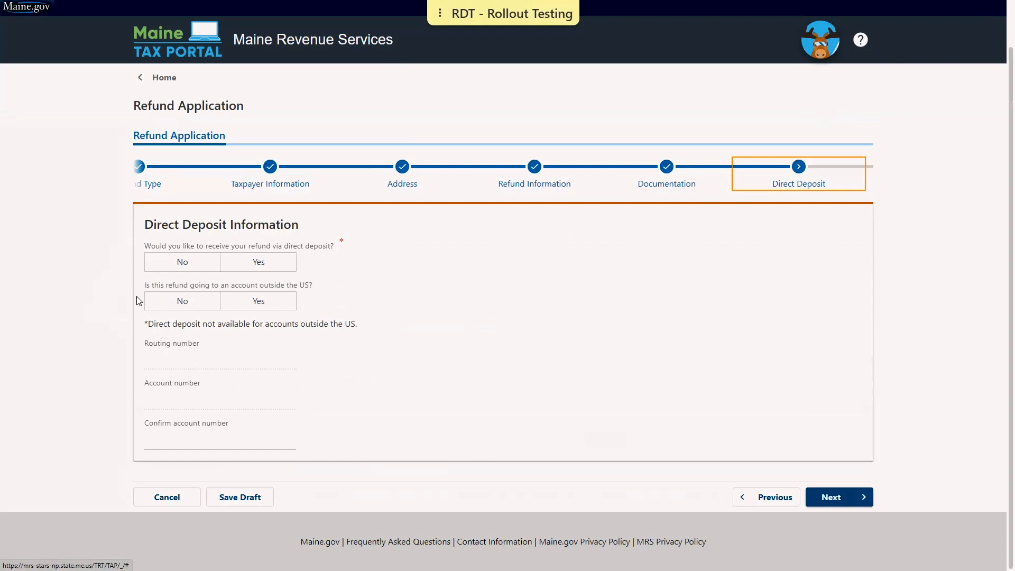
{"action": "left_click", "coordinate": [196, 264]}
{"action": "left_click", "coordinate": [196, 265]}
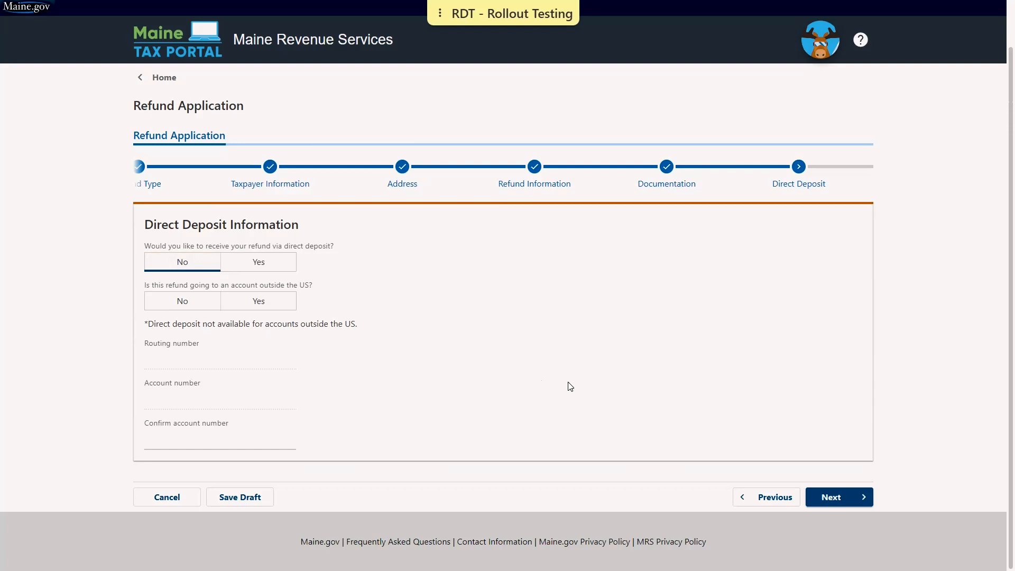
{"action": "left_click", "coordinate": [840, 497]}
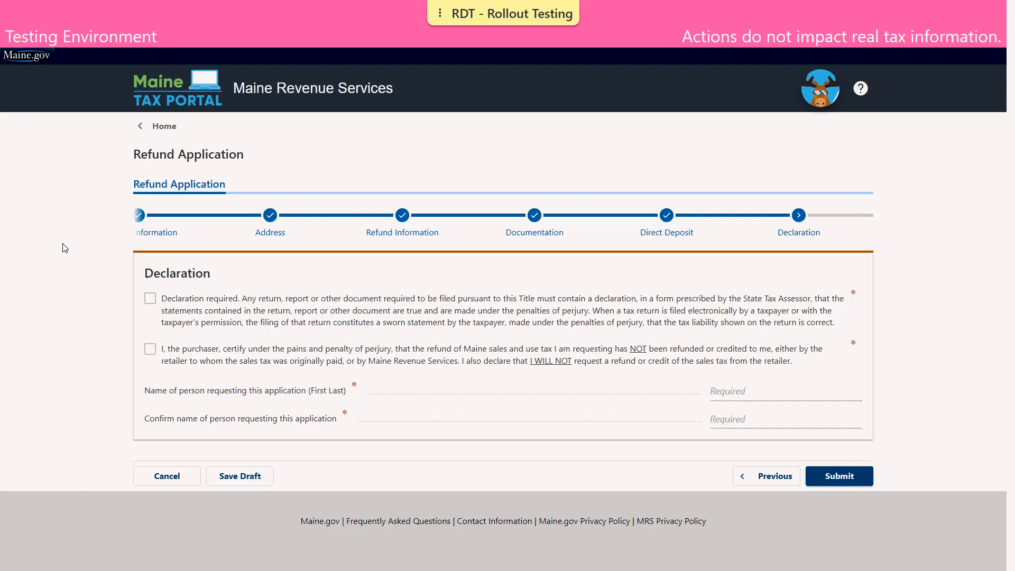
Accept both declaration statements, and enter and confirm the full name of the person requesting the application.
{"action": "left_click", "coordinate": [150, 299]}
{"action": "left_click", "coordinate": [151, 350]}
{"action": "left_click", "coordinate": [759, 391]}
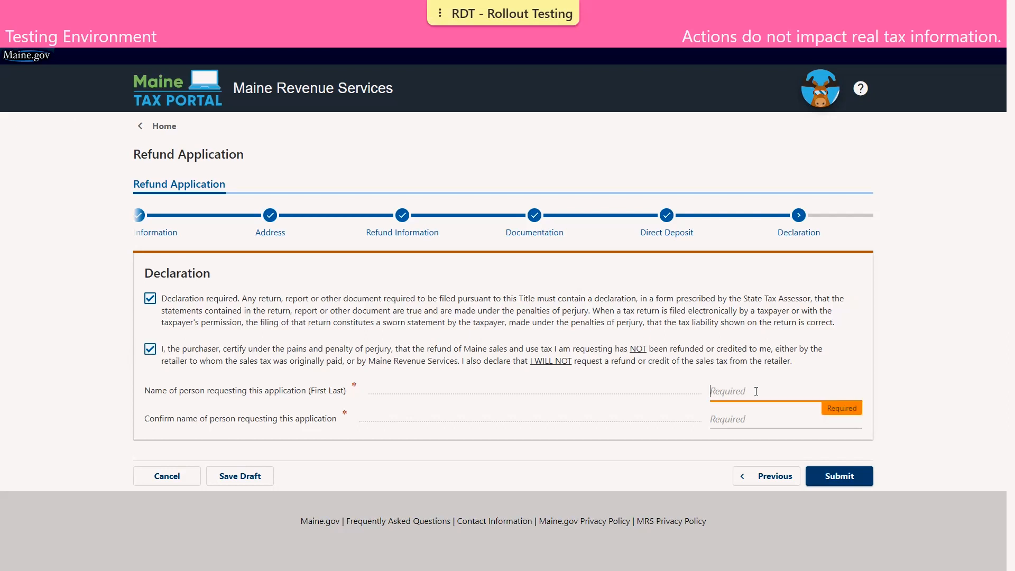
{"action": "type", "text": "JOHN TAXPAYER"}
{"action": "key", "text": "Tab"}
{"action": "type", "text": "JOHN TAXPAYER"}
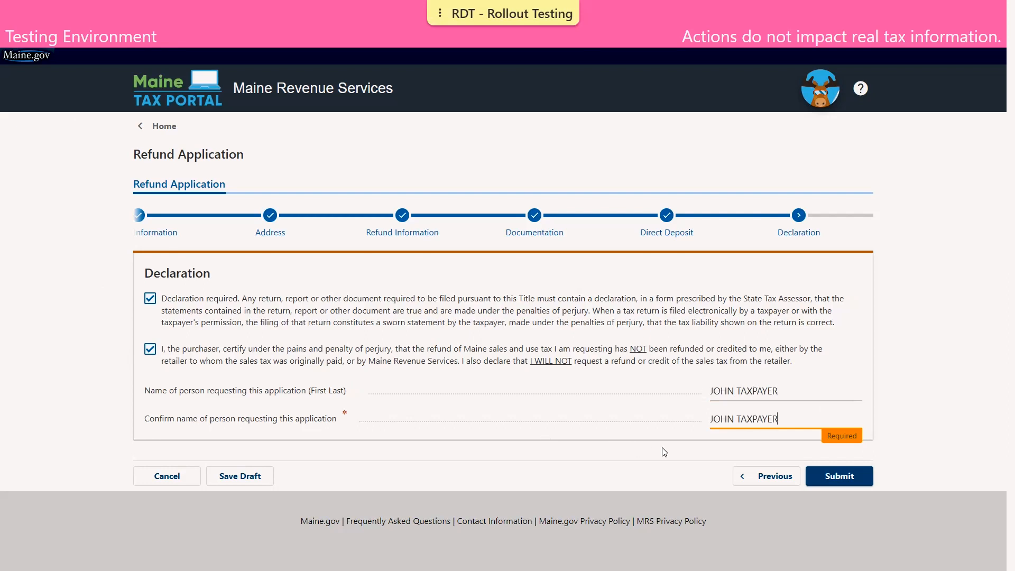
Submit the refund application, entering and confirming the taxpayer's e-mail address for access to the request.
{"action": "left_click", "coordinate": [866, 476]}
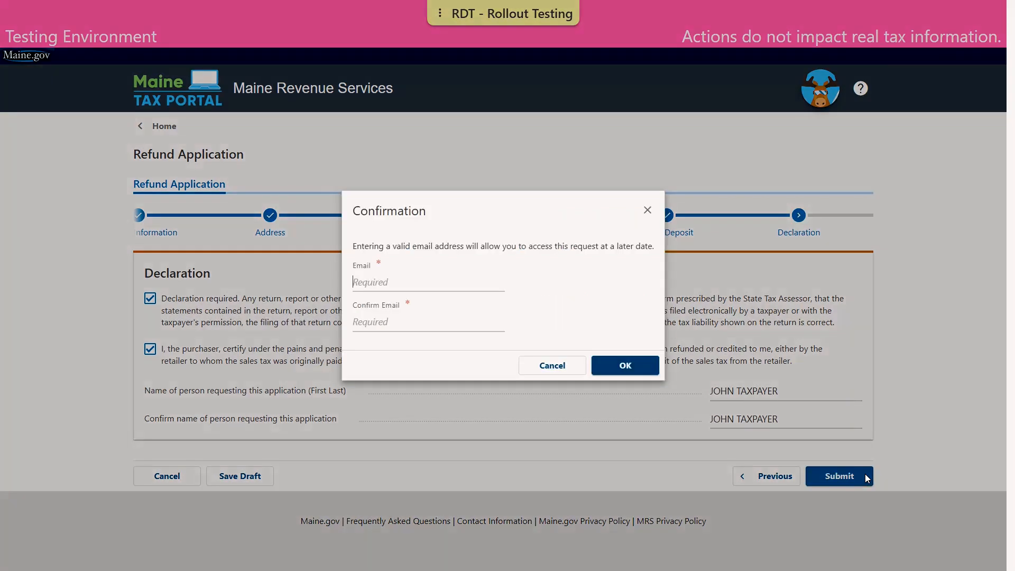
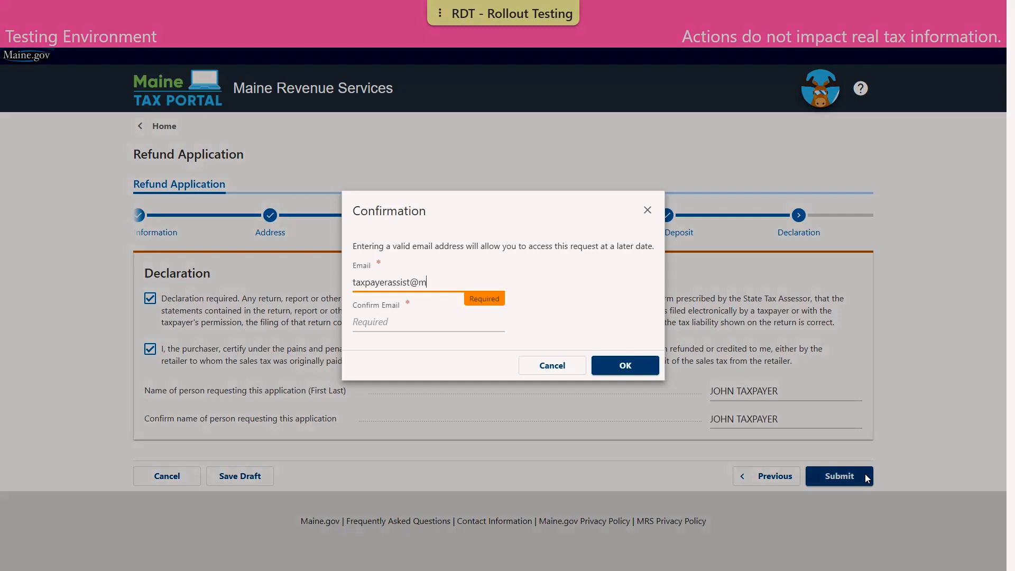
{"action": "key", "text": "Tab"}
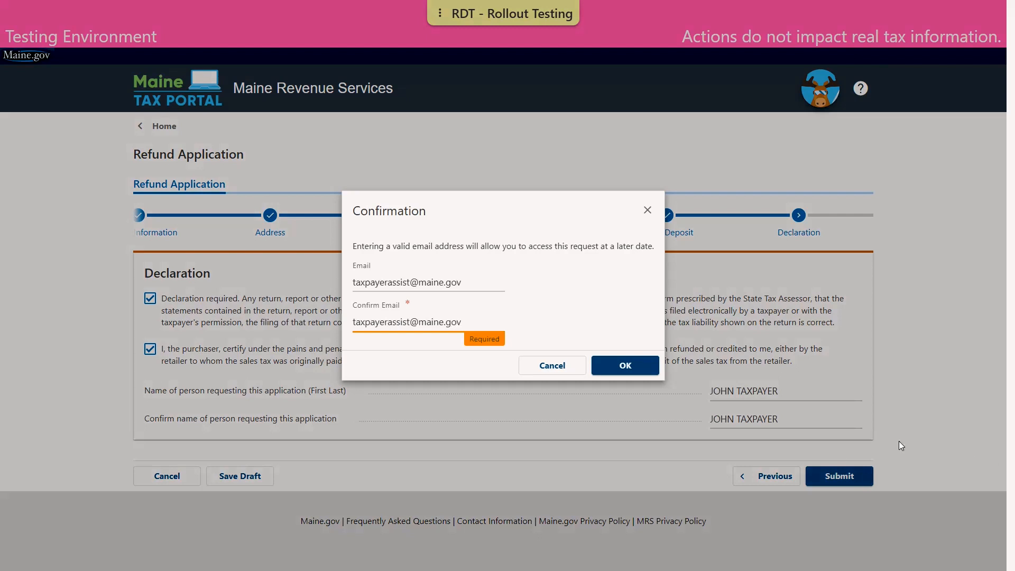
{"action": "left_click", "coordinate": [634, 366]}
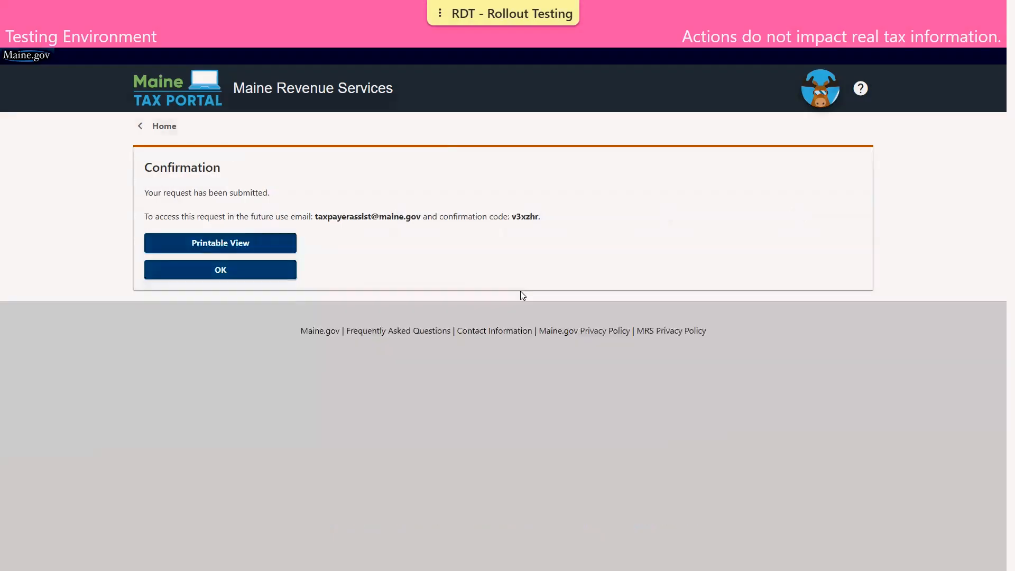